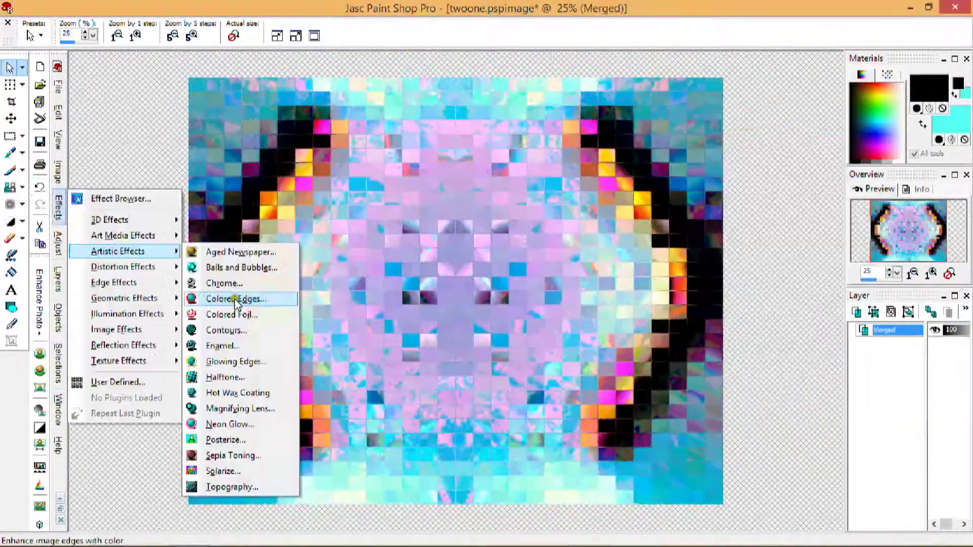
# - Apply Colored Edges to the twoone image and cycle the Merged layer in Image8 through other blend modes, including Exclusion
pyautogui.click(234, 299)
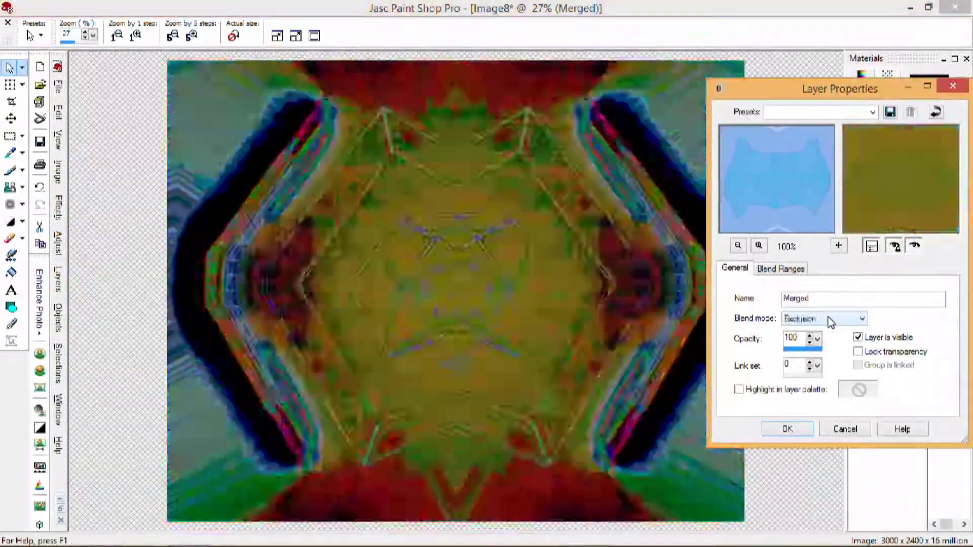
pyautogui.scroll(10, 830, 322)
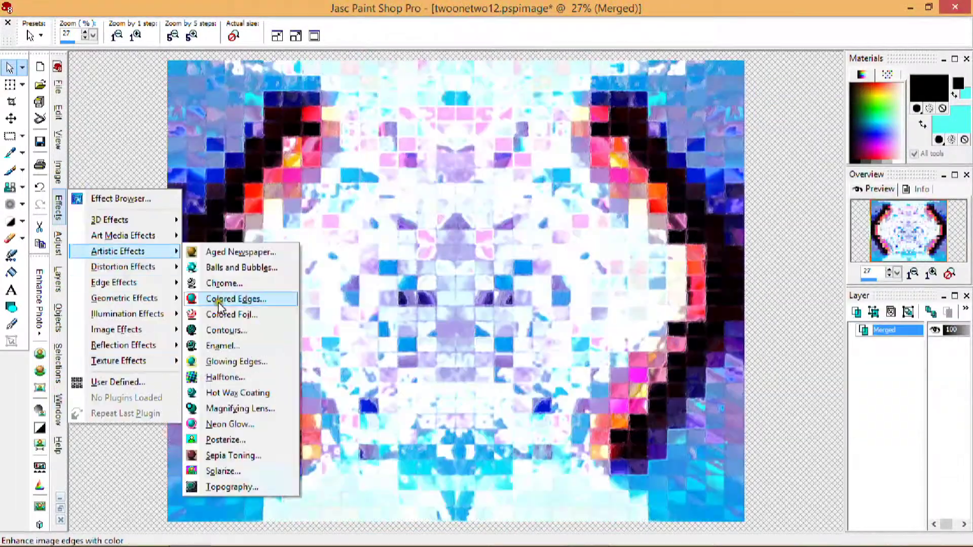
# - Apply Colored Edges to the twoonetwo12 image, followed by Brush Strokes with softness 20, length 10, density 25 and opacity 50
pyautogui.click(218, 300)
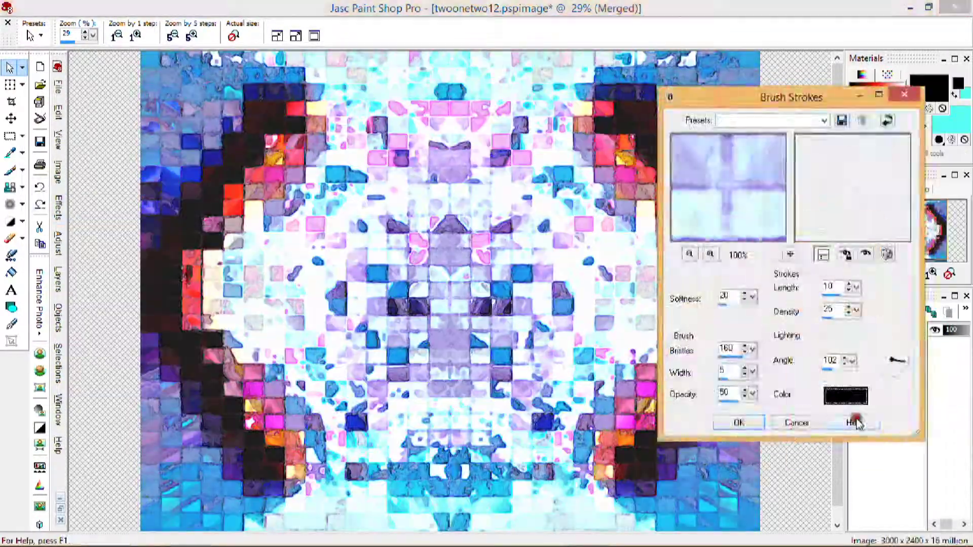
pyautogui.click(736, 419)
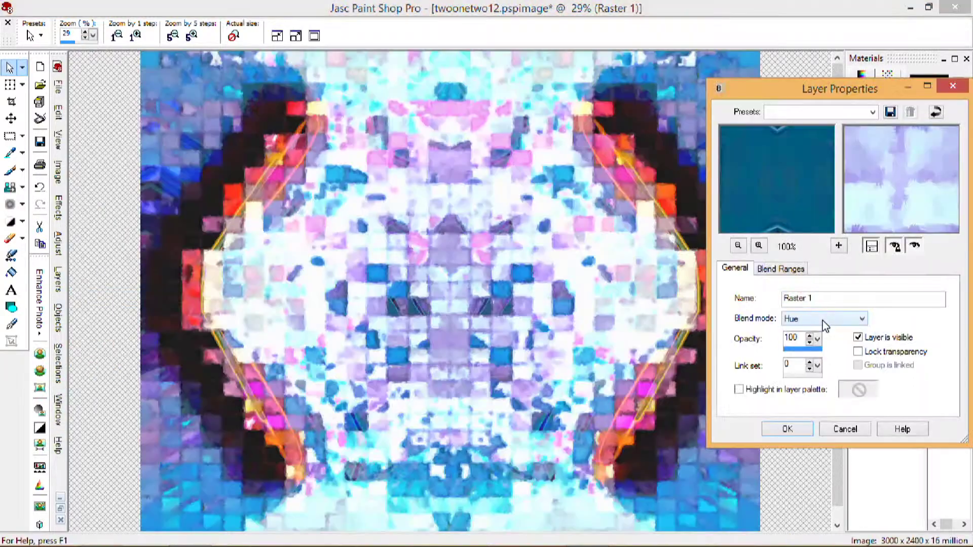
# - Cycle the Raster 1 layer in twoonetwo12 through blend modes such as Hue and Difference to choose one
pyautogui.scroll(-7, 824, 324)
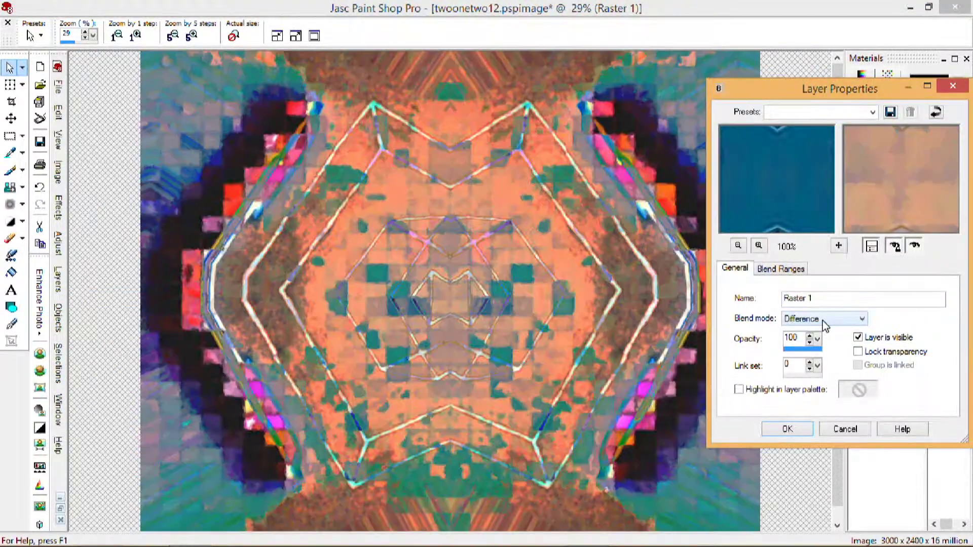
pyautogui.scroll(15, 887, 242)
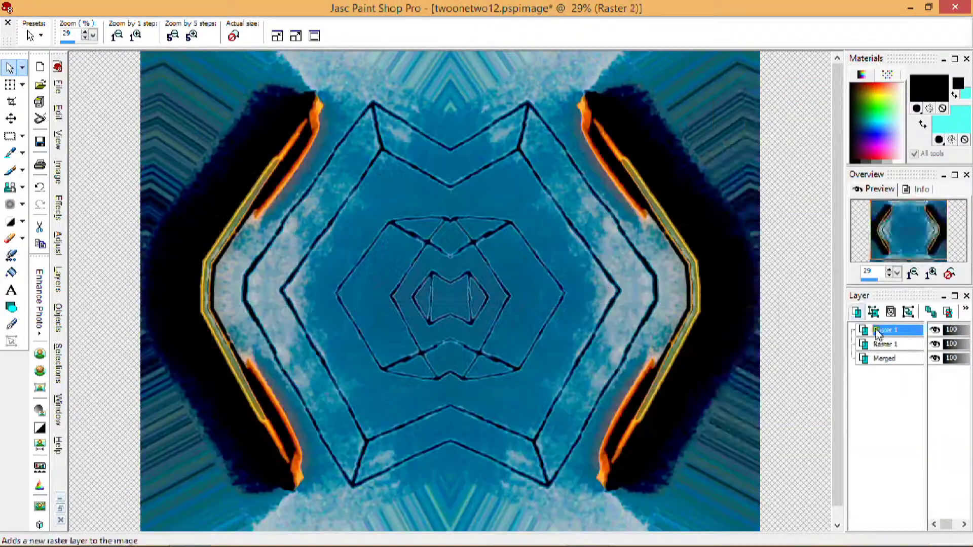
# - Change the blend mode of the top Raster 2 layer, going through Screen and the modes beyond it
pyautogui.doubleClick(878, 331)
pyautogui.scroll(-8, 816, 173)
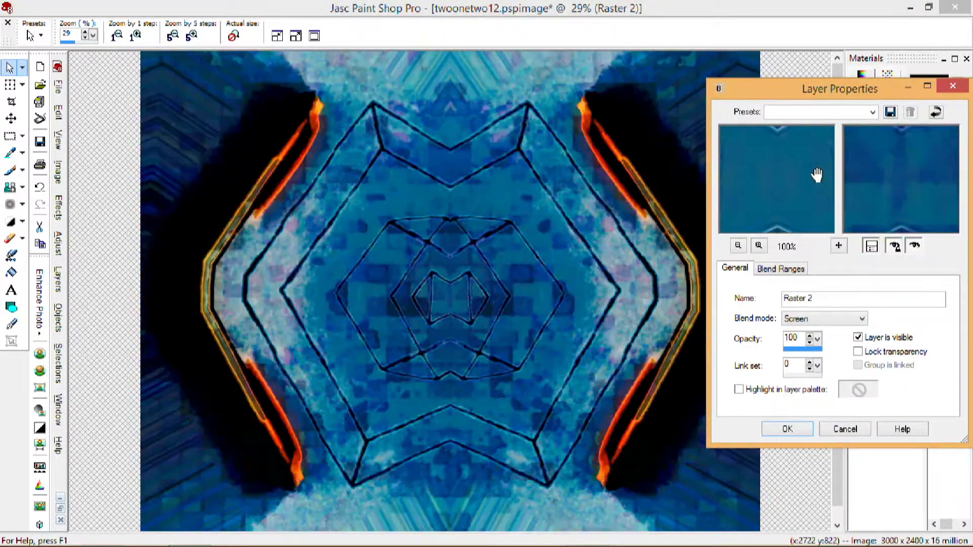
pyautogui.scroll(-2, 816, 174)
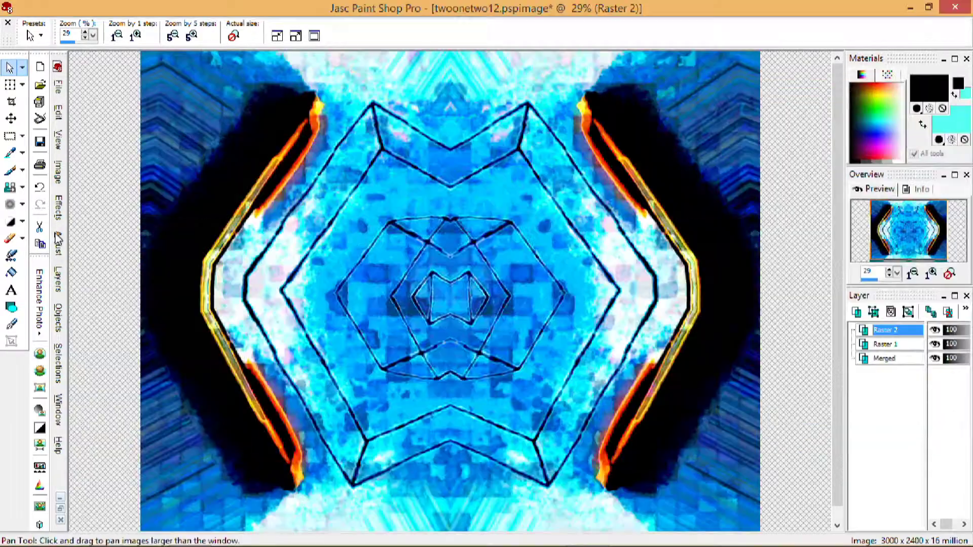
# - Paste the copied artwork as a new layer and change its blend mode, trying Darken, Hue (Legacy) and Dodge
pyautogui.click(647, 268)
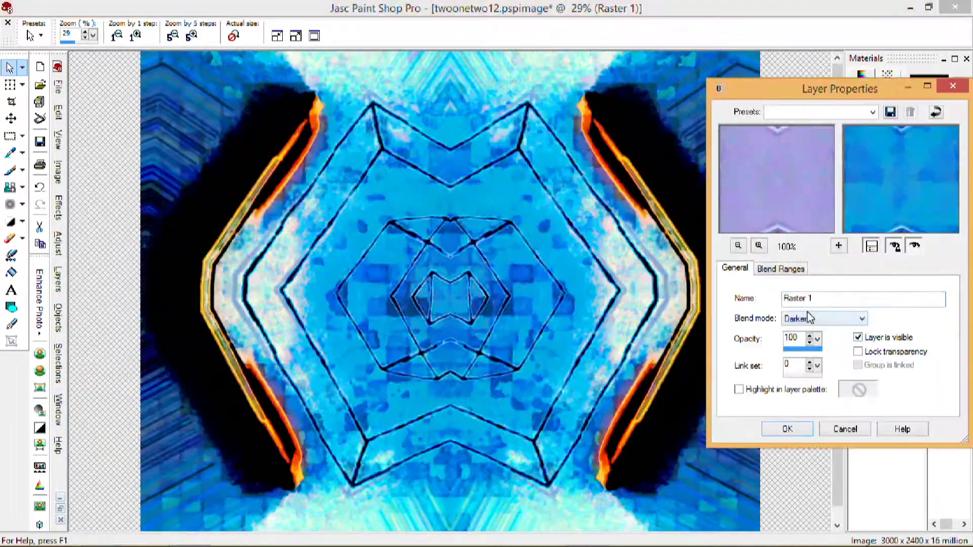
pyautogui.scroll(-3, 810, 317)
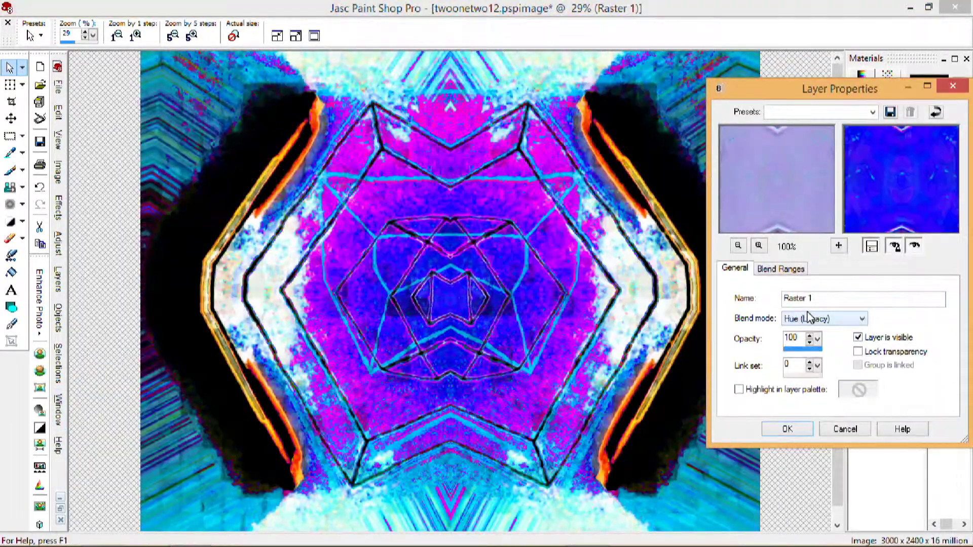
pyautogui.scroll(-2, 809, 318)
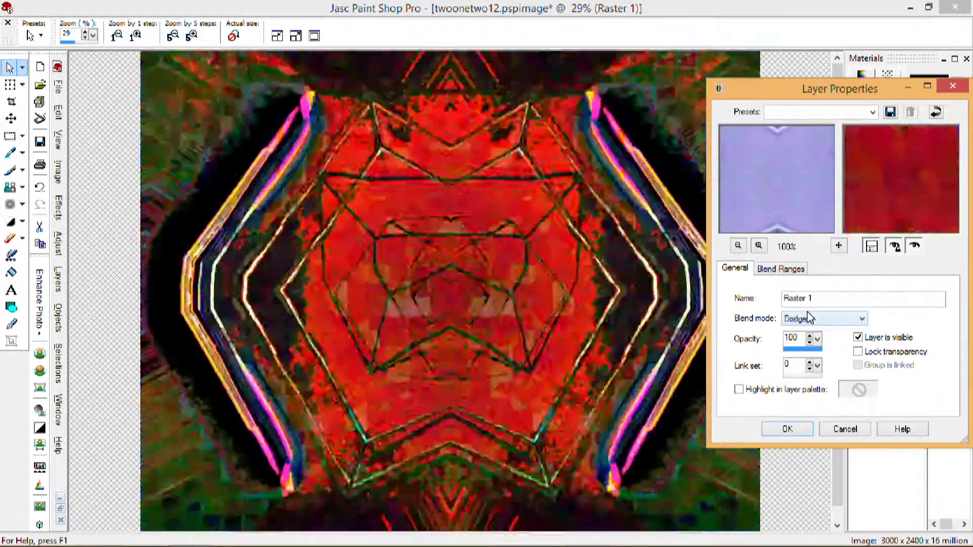
pyautogui.click(787, 428)
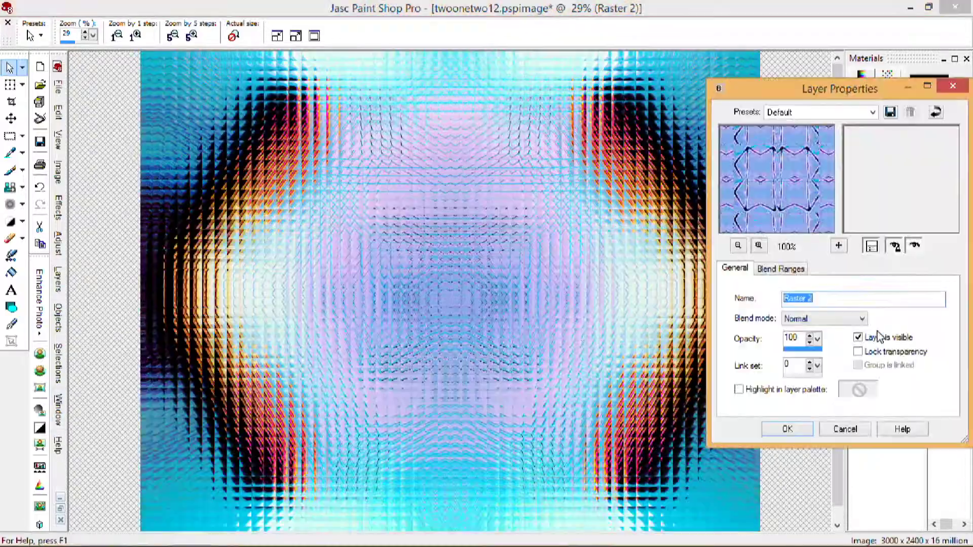
# - Cycle the patterned Raster 2 layer's blend mode through Lighten and Difference, and close its layer properties
pyautogui.scroll(-12, 813, 319)
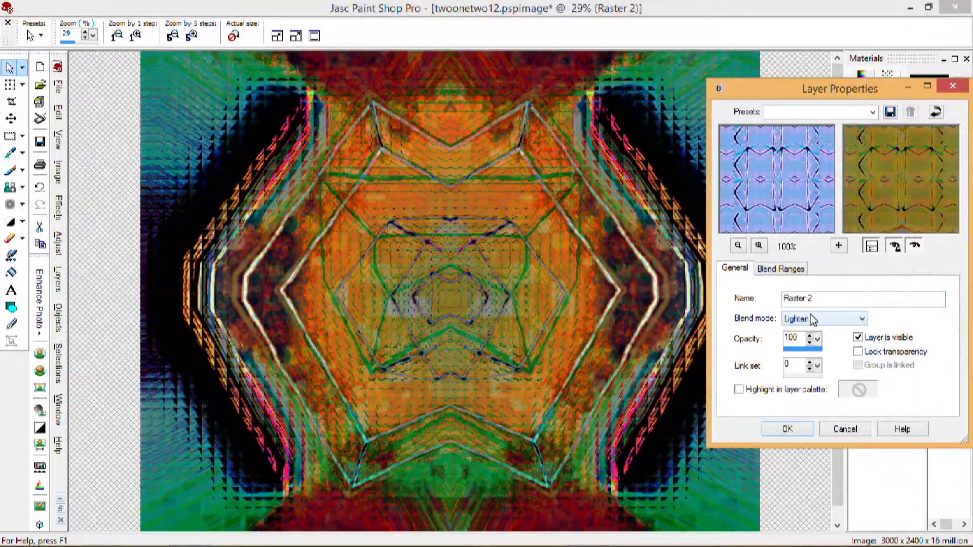
pyautogui.scroll(-4, 812, 319)
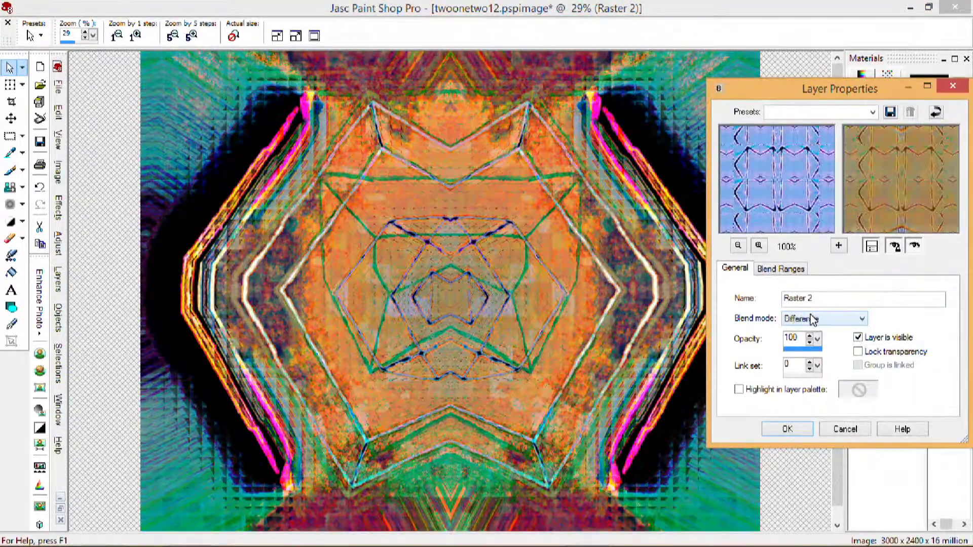
pyautogui.press('Escape')
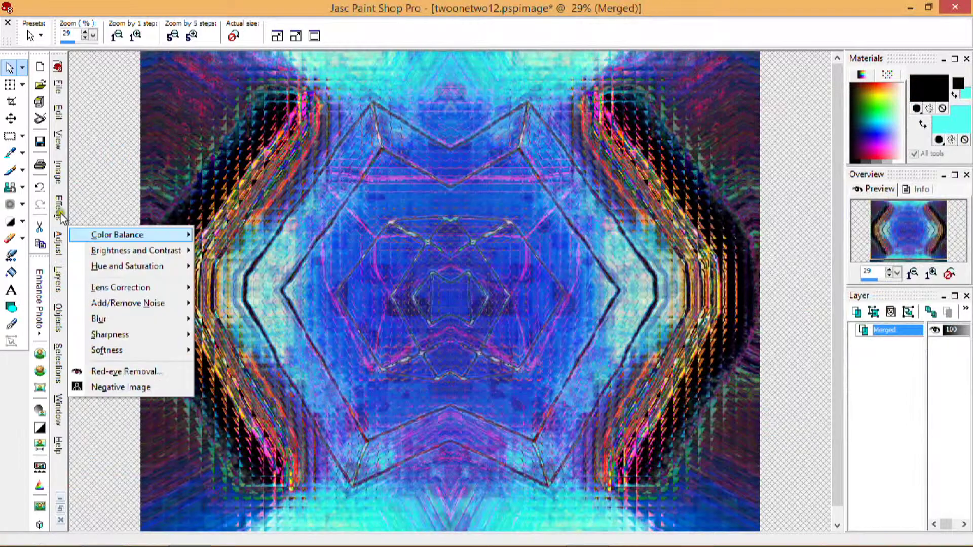
# - Copy the effect-altered merged image for layering over the original, and apply Brush Strokes to the pasted layer
pyautogui.rightClick(271, 205)
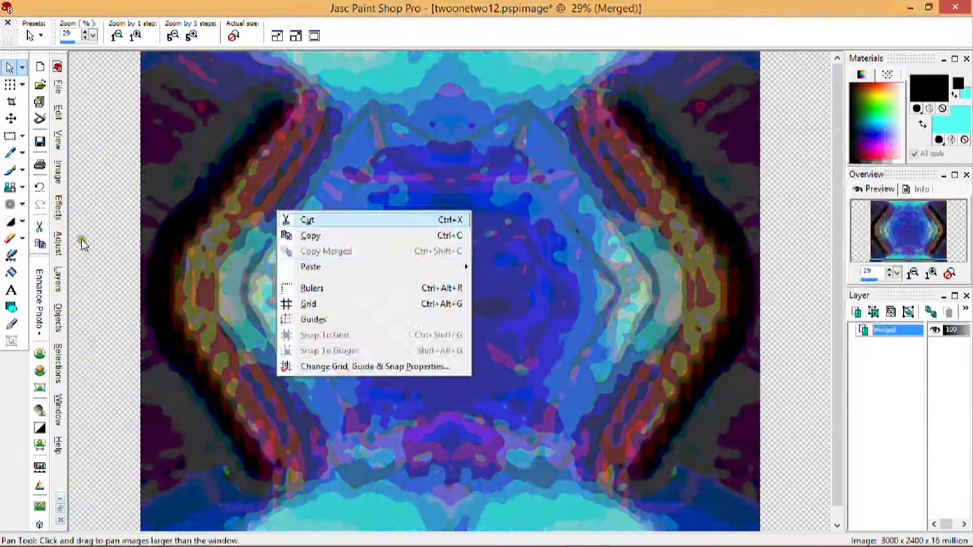
pyautogui.click(58, 208)
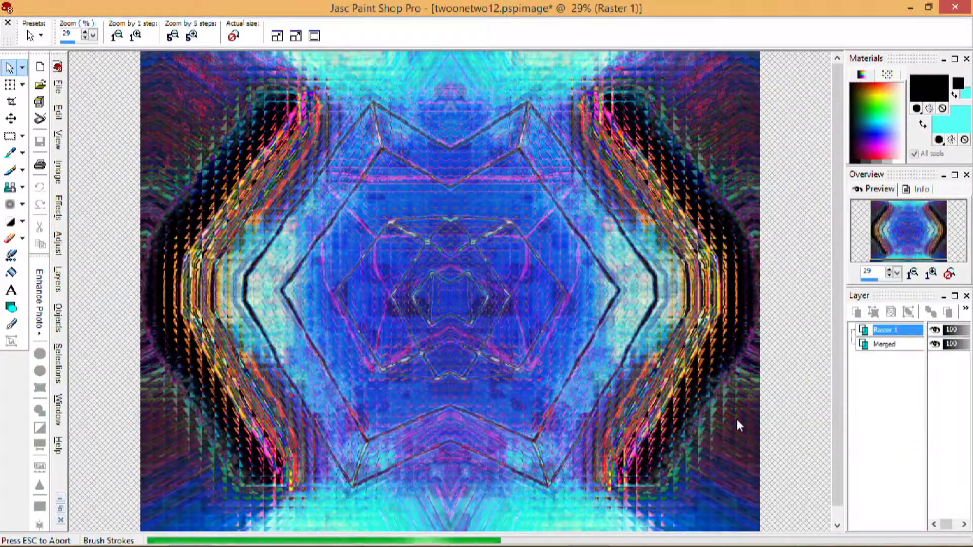
# - Choose a blend mode for the brush-stroked Raster 1 layer, trying Soft Light, and apply it
pyautogui.doubleClick(892, 330)
pyautogui.scroll(-2, 826, 318)
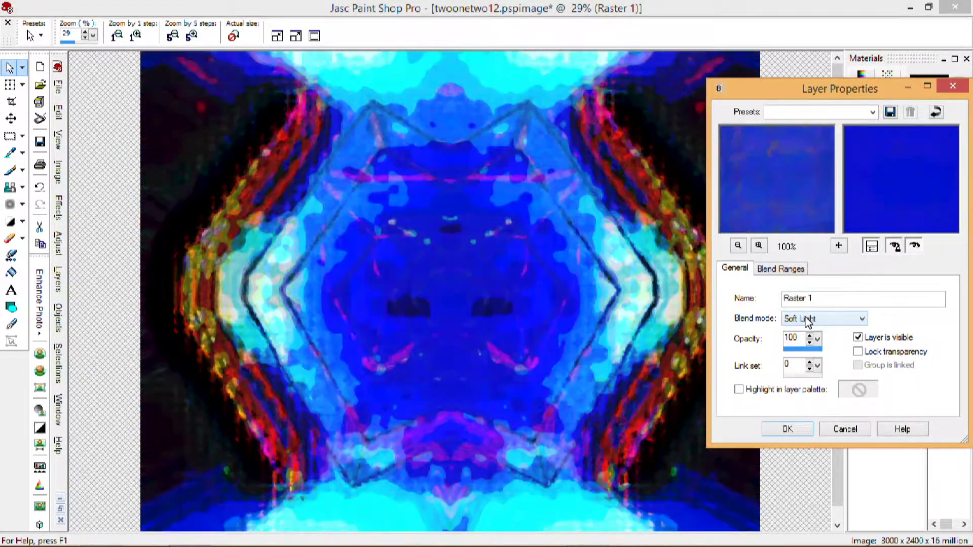
pyautogui.press('Return')
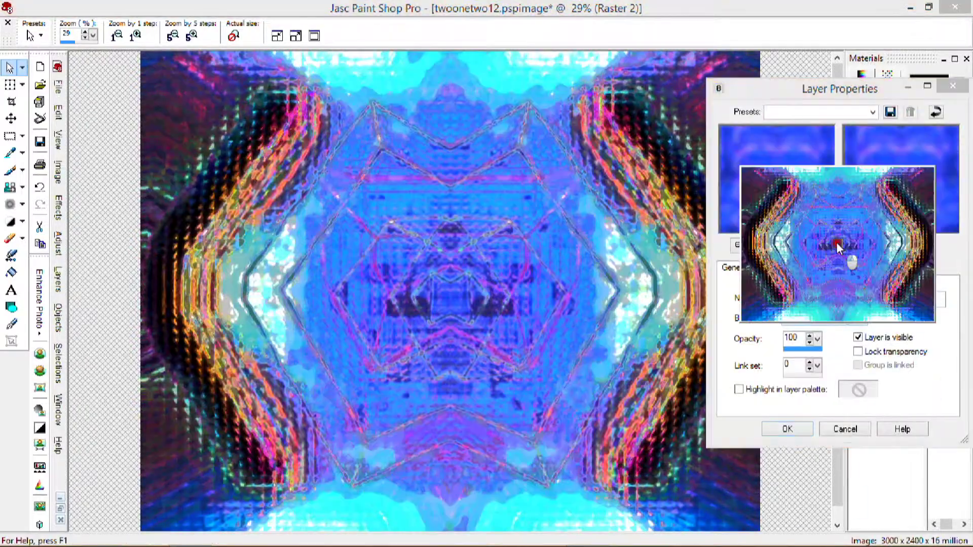
# - Change the Raster 2 layer's blend mode in pencilone.pspimage, trying Hue and Luminance (Legacy)
pyautogui.rightClick(440, 280)
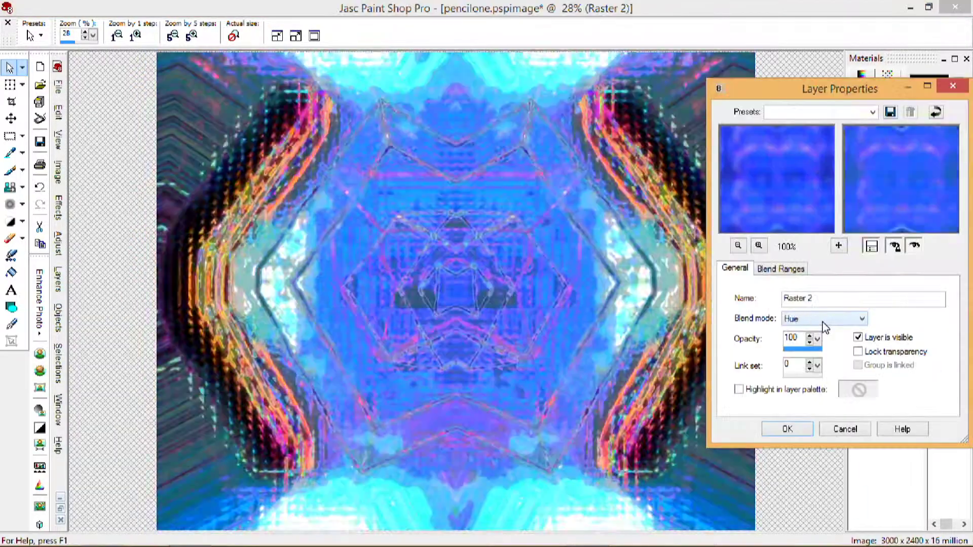
pyautogui.scroll(5, 824, 319)
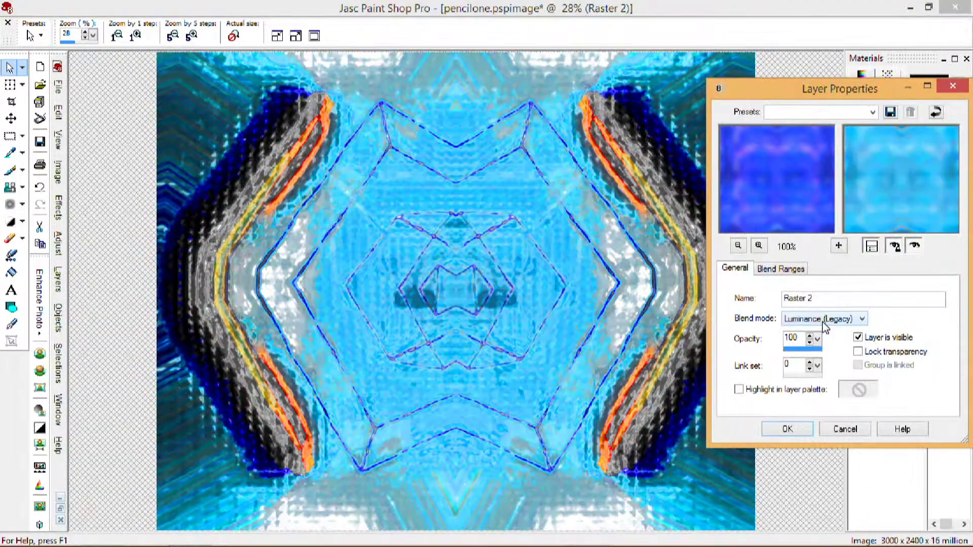
pyautogui.scroll(-3, 825, 319)
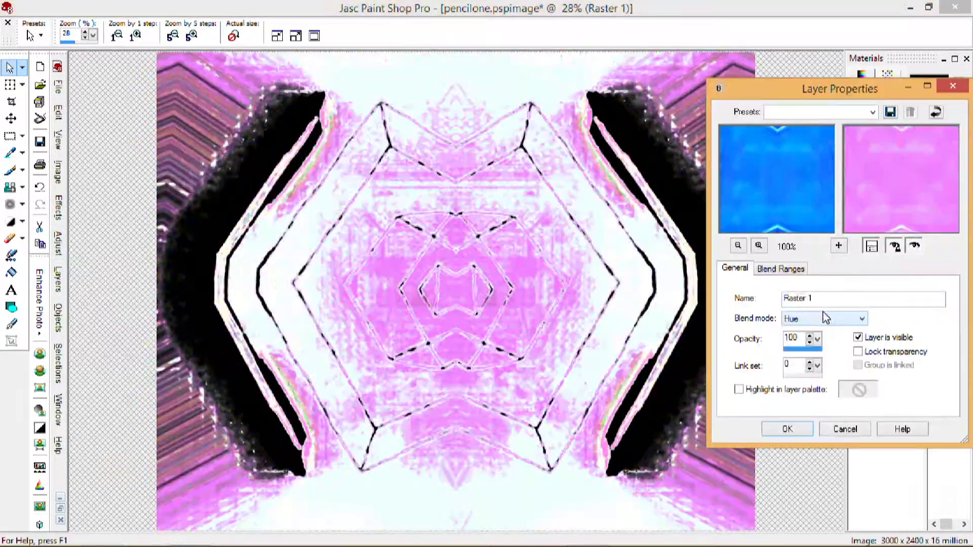
# - Cycle the Raster 1 layer's blend mode in pencilone.pspimage through Hue, Saturation (Legacy) and the modes beyond
pyautogui.scroll(-2, 824, 318)
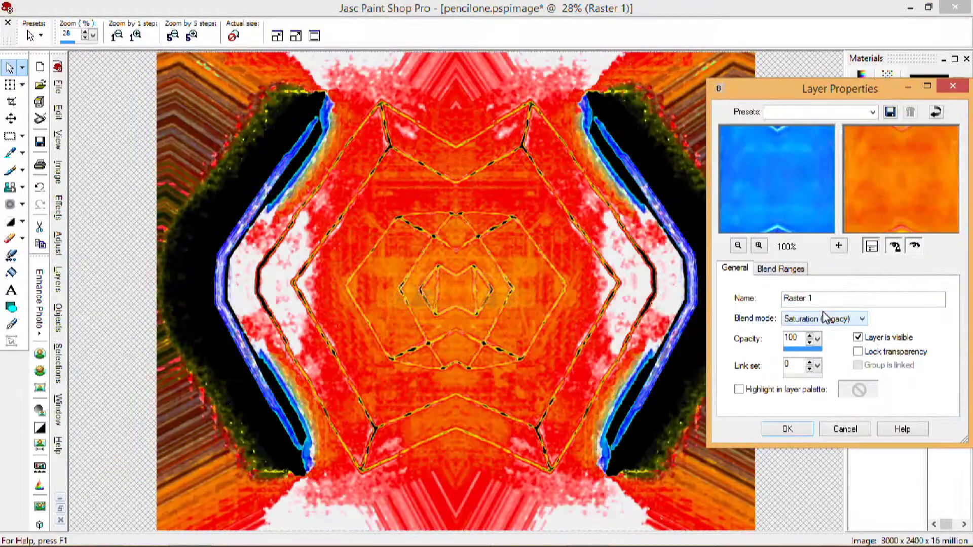
pyautogui.scroll(-8, 825, 318)
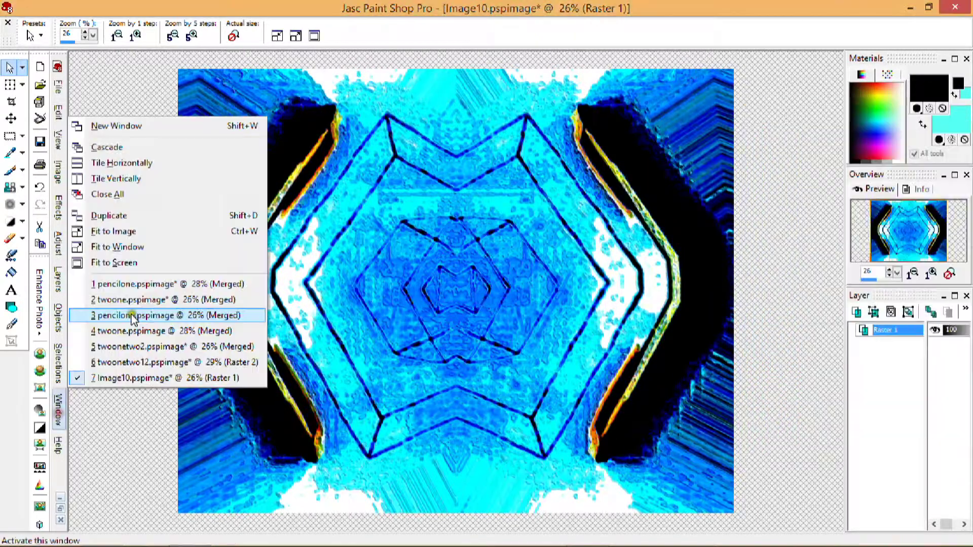
# - Compare blend modes for the embossed-looking Raster 1 layer in pencilone.pspimage, including Darken, Color (Legacy) and Multiply
pyautogui.click(61, 215)
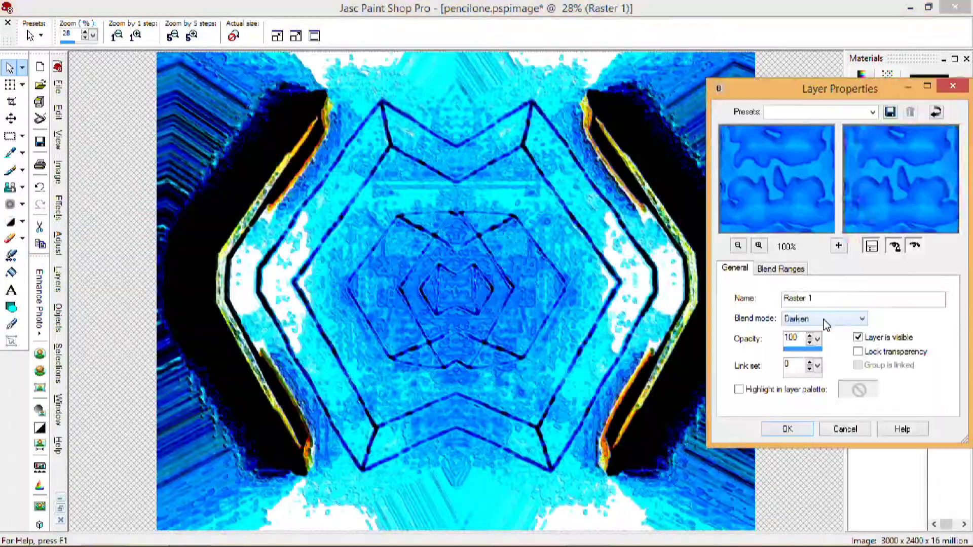
pyautogui.scroll(5, 826, 325)
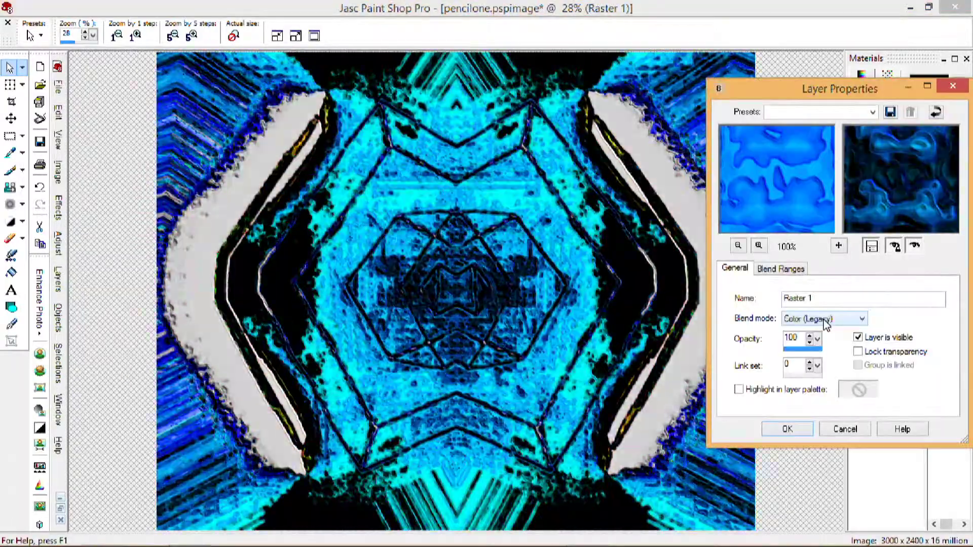
pyautogui.scroll(3, 826, 325)
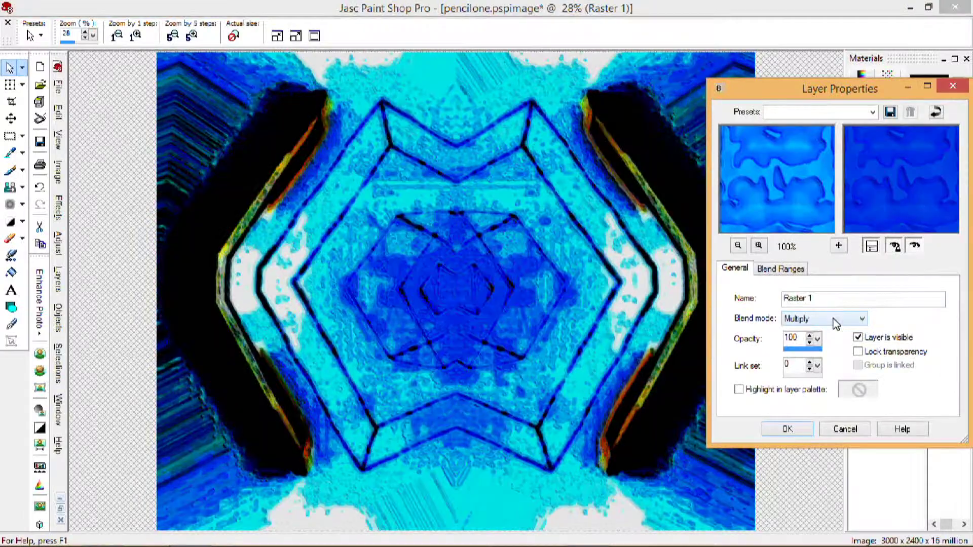
pyautogui.scroll(-3, 836, 324)
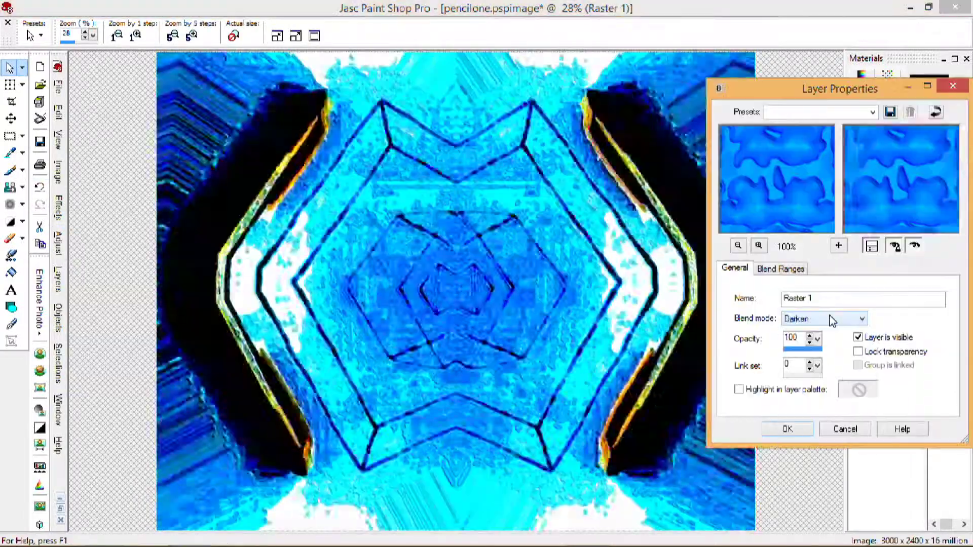
pyautogui.scroll(-5, 831, 320)
pyautogui.scroll(-10, 831, 320)
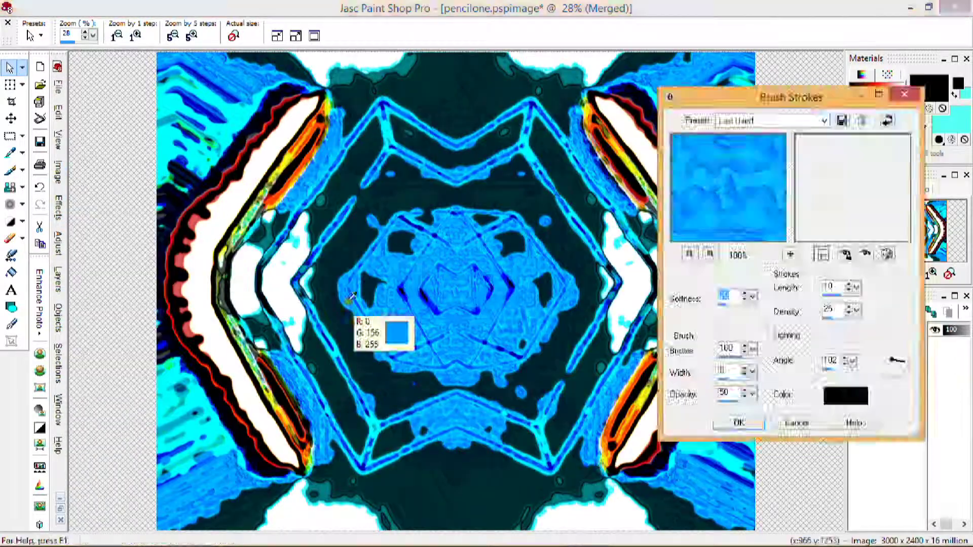
# - Apply Brush Strokes to the pencilone image and set its Merged layer's blend mode to Screen
pyautogui.click(730, 422)
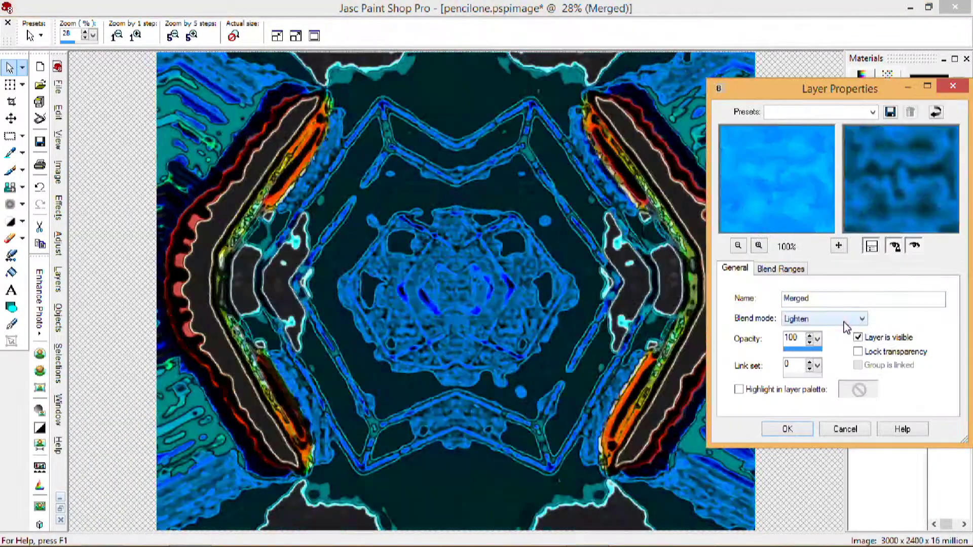
pyautogui.scroll(-6, 846, 327)
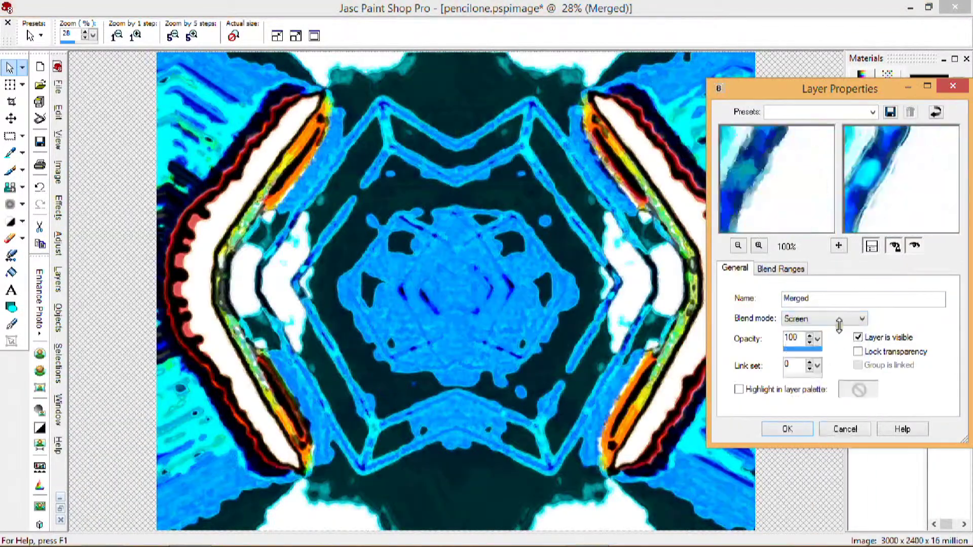
pyautogui.press('Return')
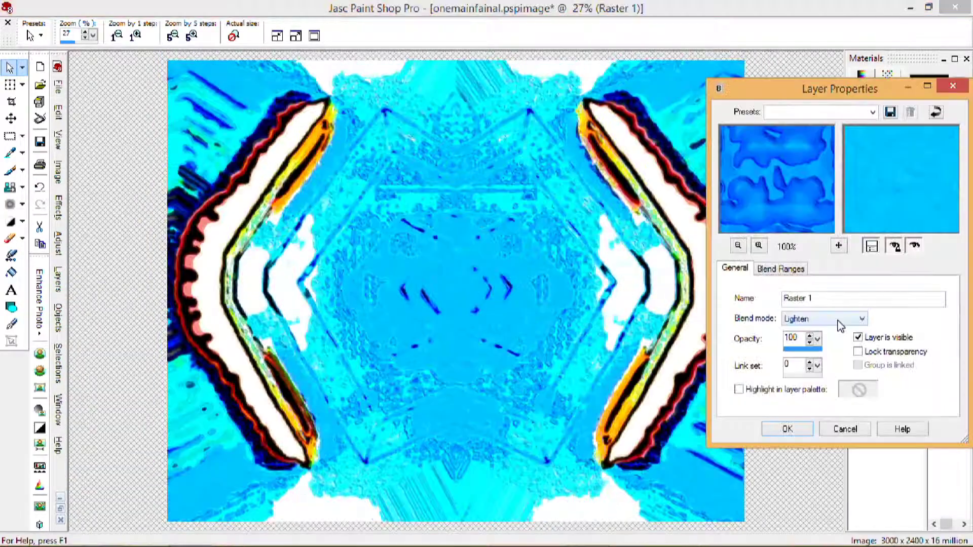
# - Cycle the Raster 1 layer in onemainfainal.pspimage through alternatives to the Lighten blend mode
pyautogui.scroll(12, 841, 325)
pyautogui.scroll(-8, 841, 325)
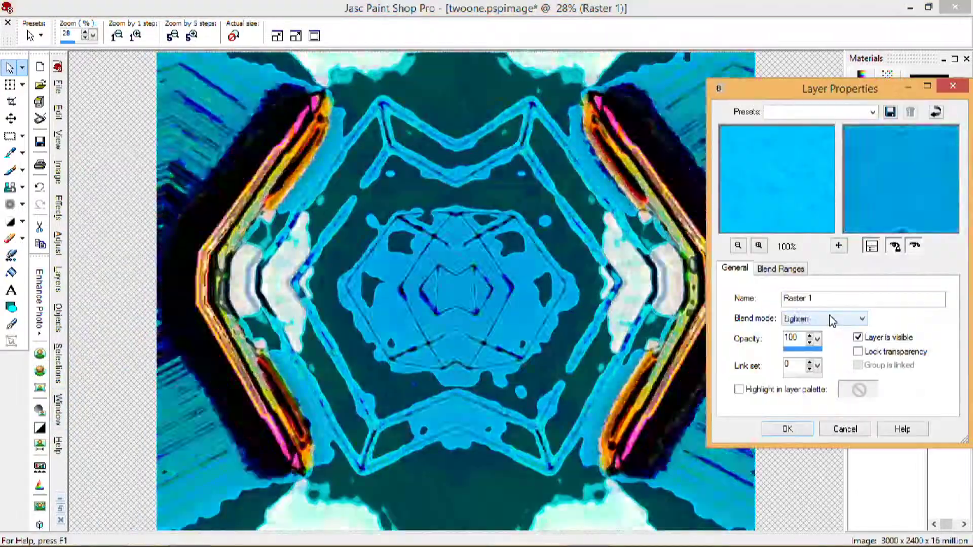
# - Choose a blend mode for the Raster 1 layer in twoone.pspimage, trying Lighten, Dodge and neighbouring modes
pyautogui.scroll(-5, 832, 320)
pyautogui.scroll(-8, 833, 320)
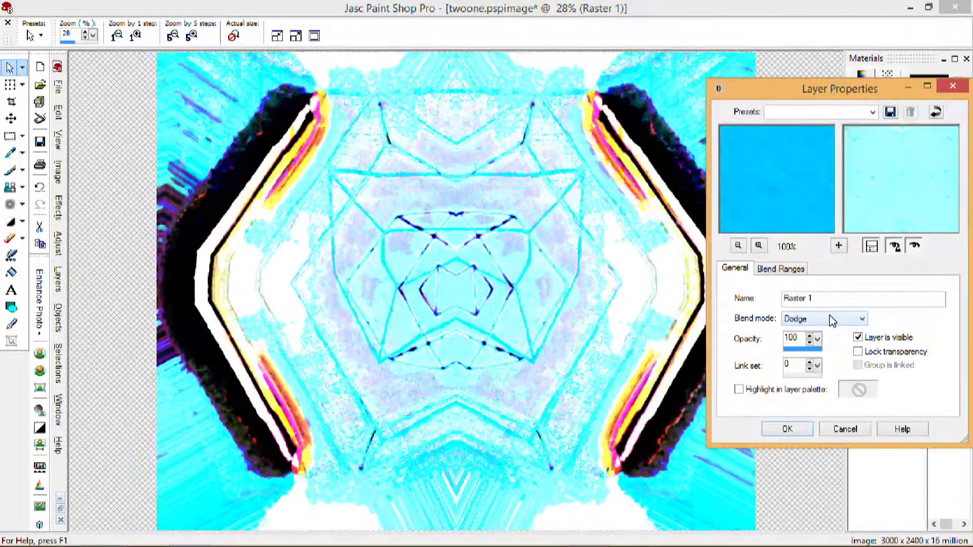
pyautogui.scroll(1, 832, 320)
pyautogui.scroll(8, 832, 320)
pyautogui.scroll(-2, 831, 320)
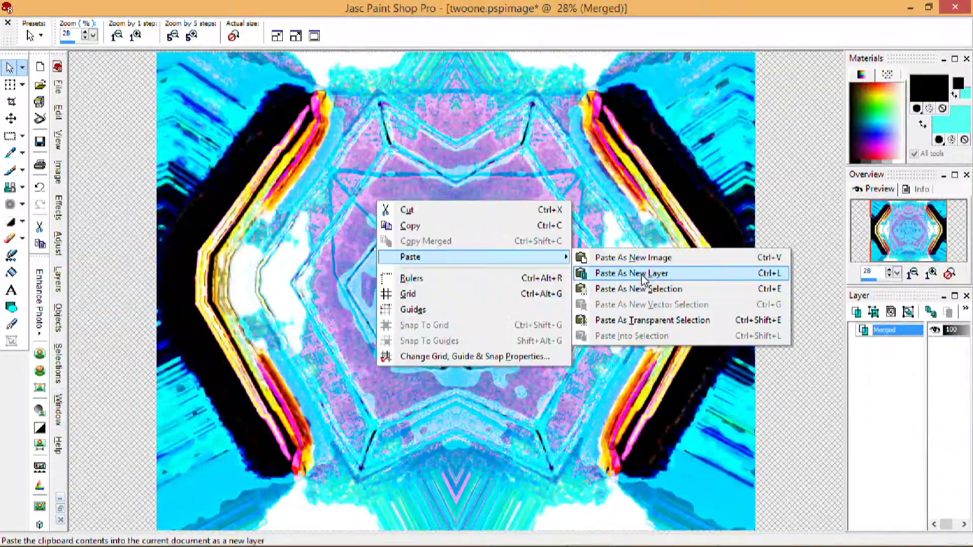
# - Paste the copied image as a new layer in twoone.pspimage and compare blend modes for its layers, including Saturation and Hue
pyautogui.click(652, 275)
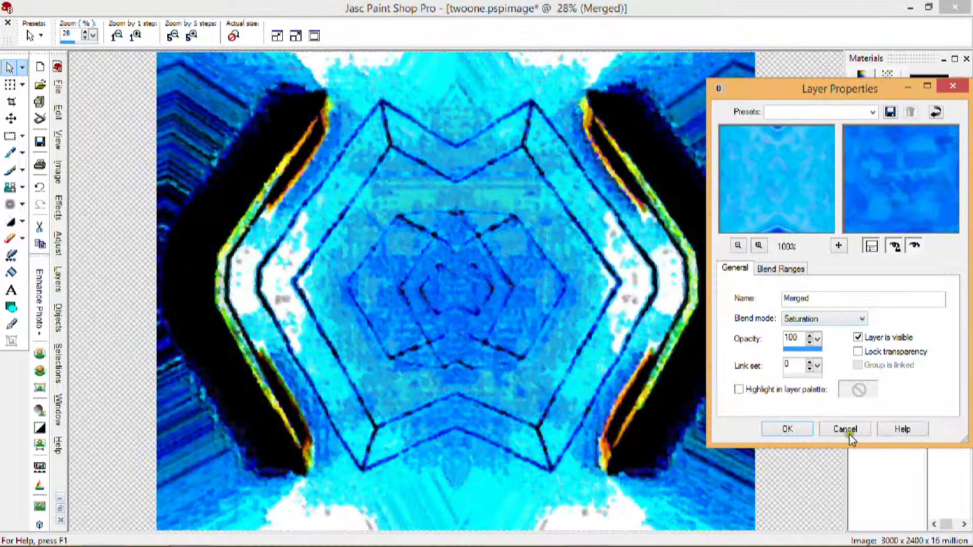
pyautogui.click(845, 429)
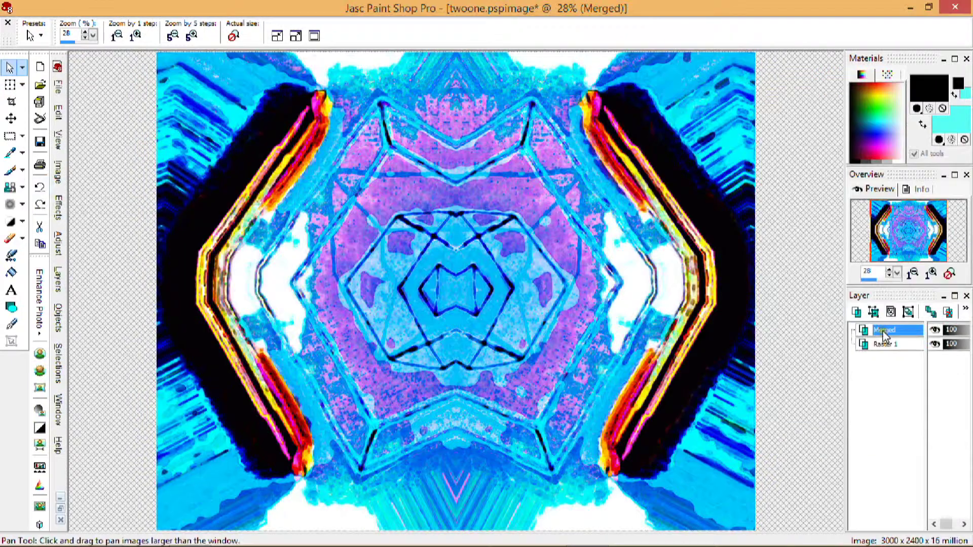
pyautogui.click(58, 279)
pyautogui.moveTo(152, 469)
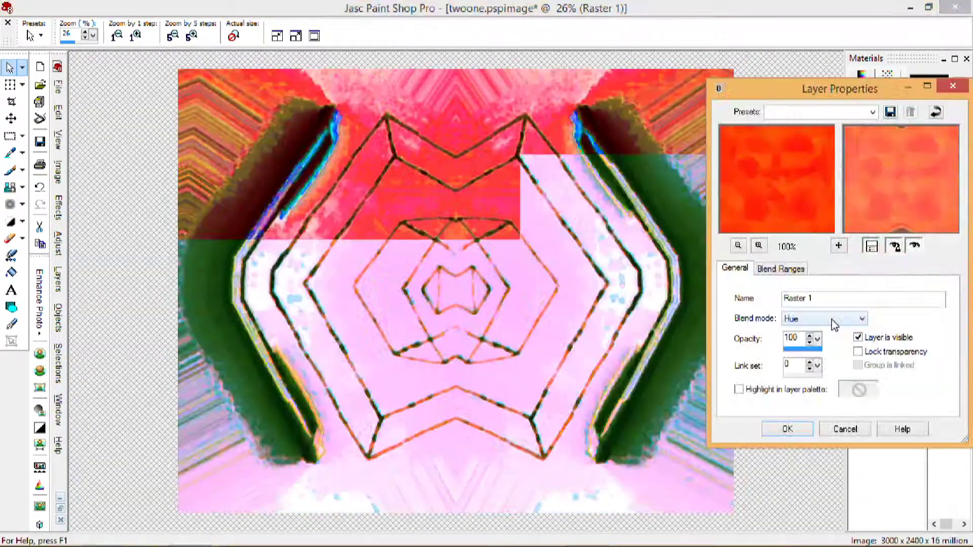
pyautogui.scroll(-1, 833, 324)
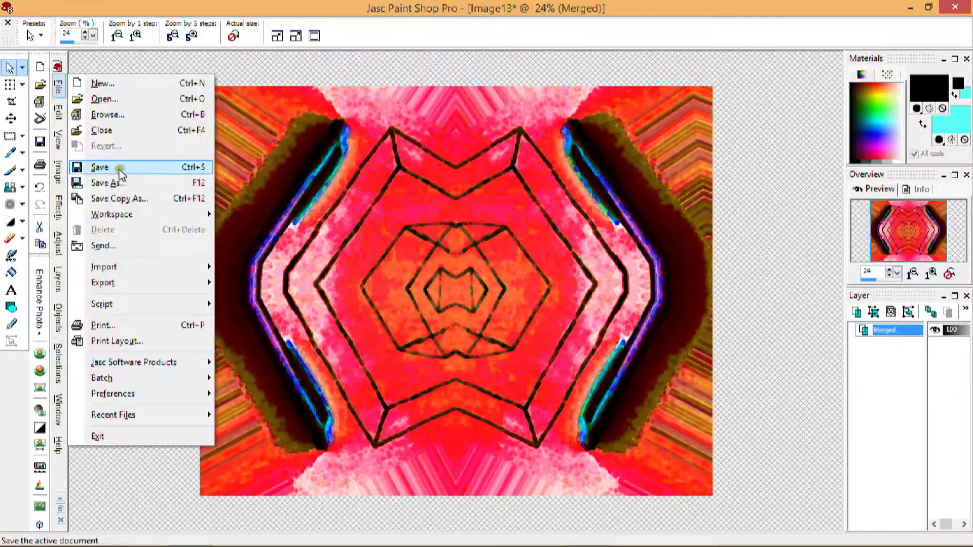
# - Save the merged red and pink image as finaltwo.pspimage
pyautogui.click(120, 173)
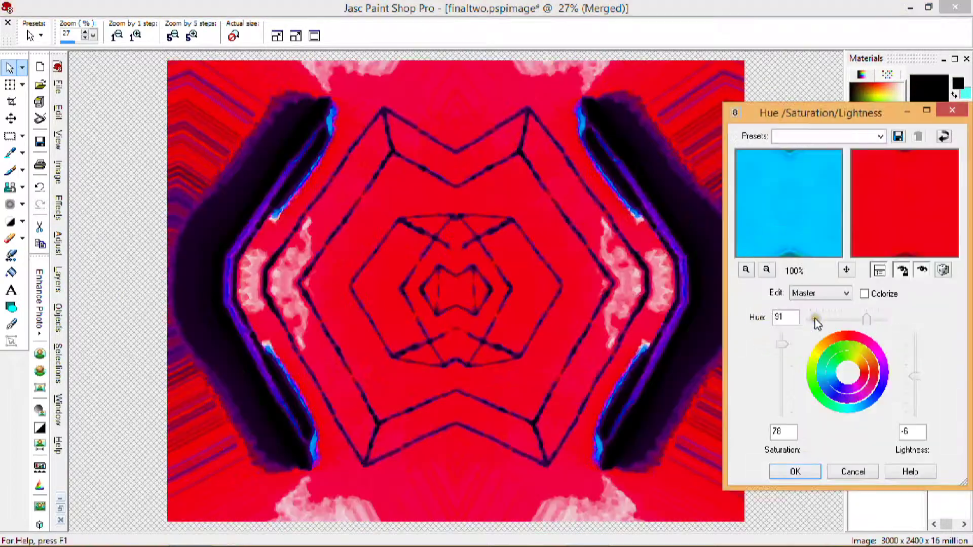
# - Try Hue/Saturation/Lightness hue shifts on finaltwo.pspimage and apply the Rotating Mirror effect with the Repeat edge mode
pyautogui.moveTo(814, 320); pyautogui.dragTo(838, 324)
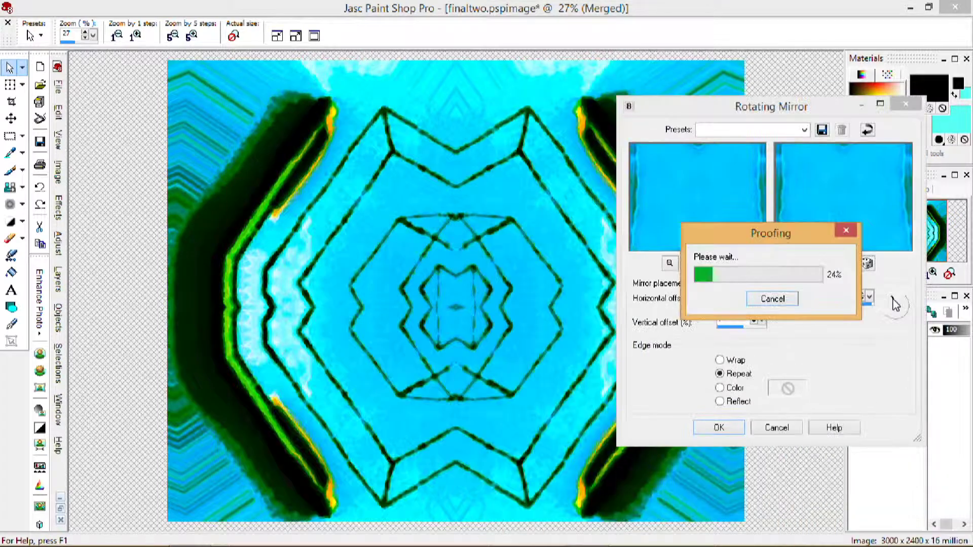
pyautogui.click(678, 435)
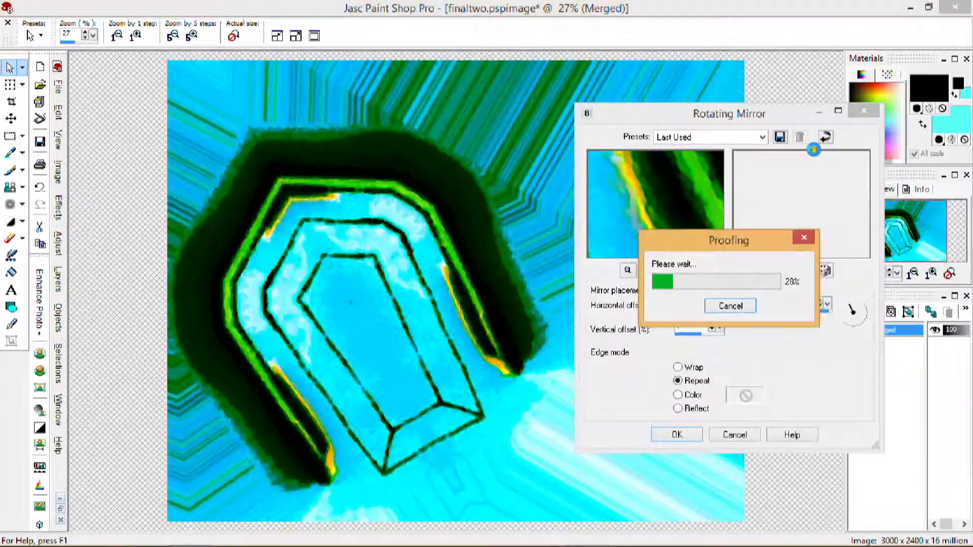